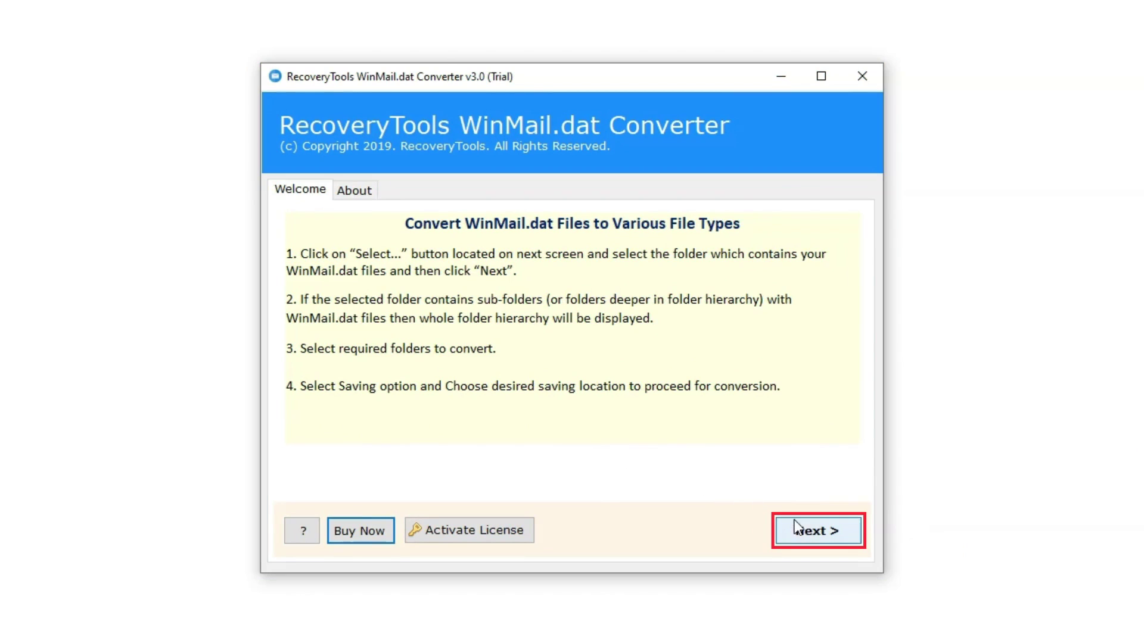
Get past the welcome page and choose E:\File\Files as the WinMail.dat source folder
click(808, 534)
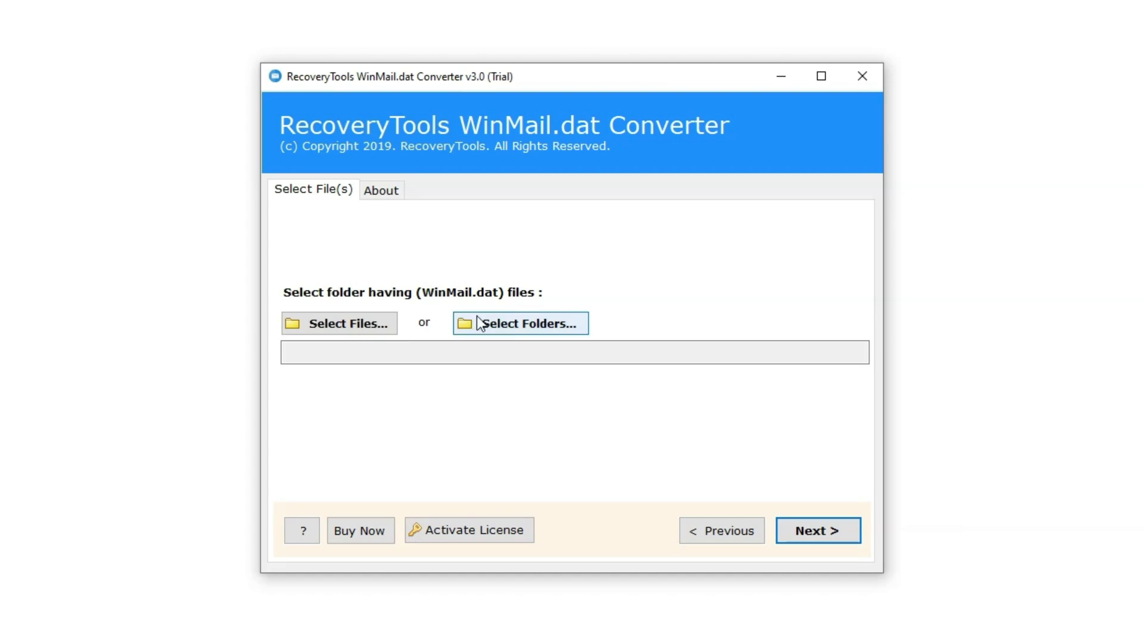
click(511, 317)
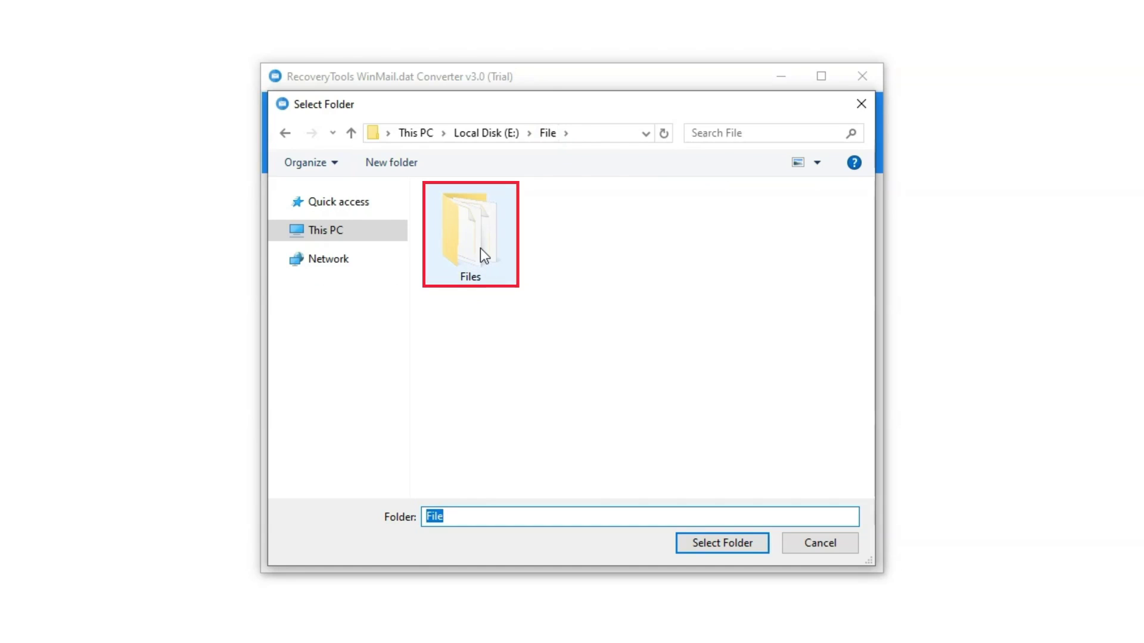
click(480, 248)
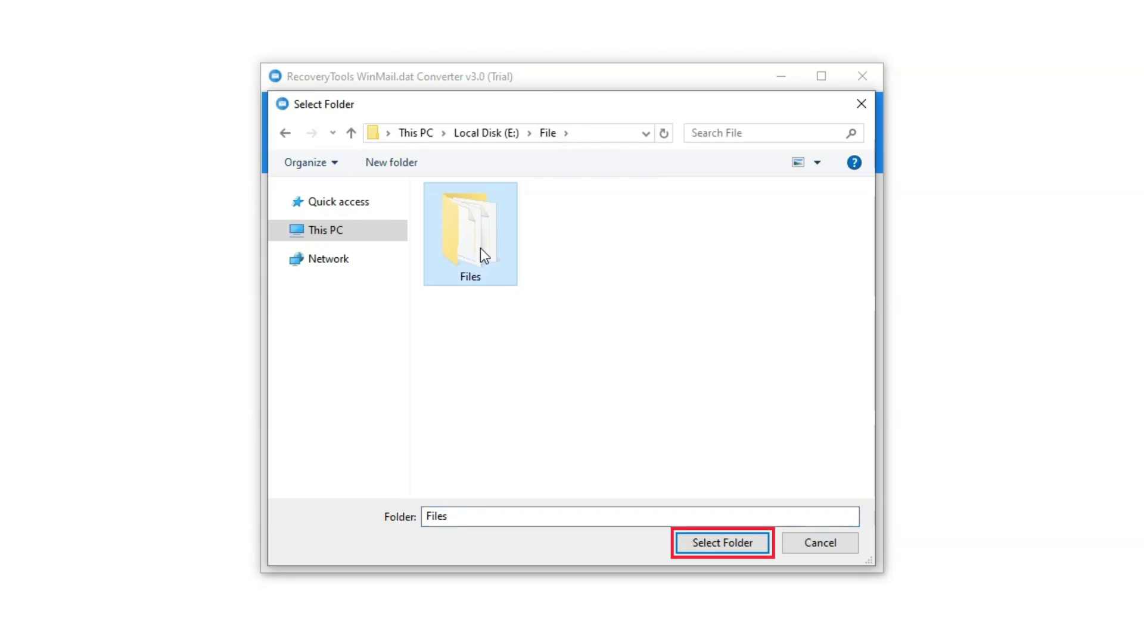
click(725, 546)
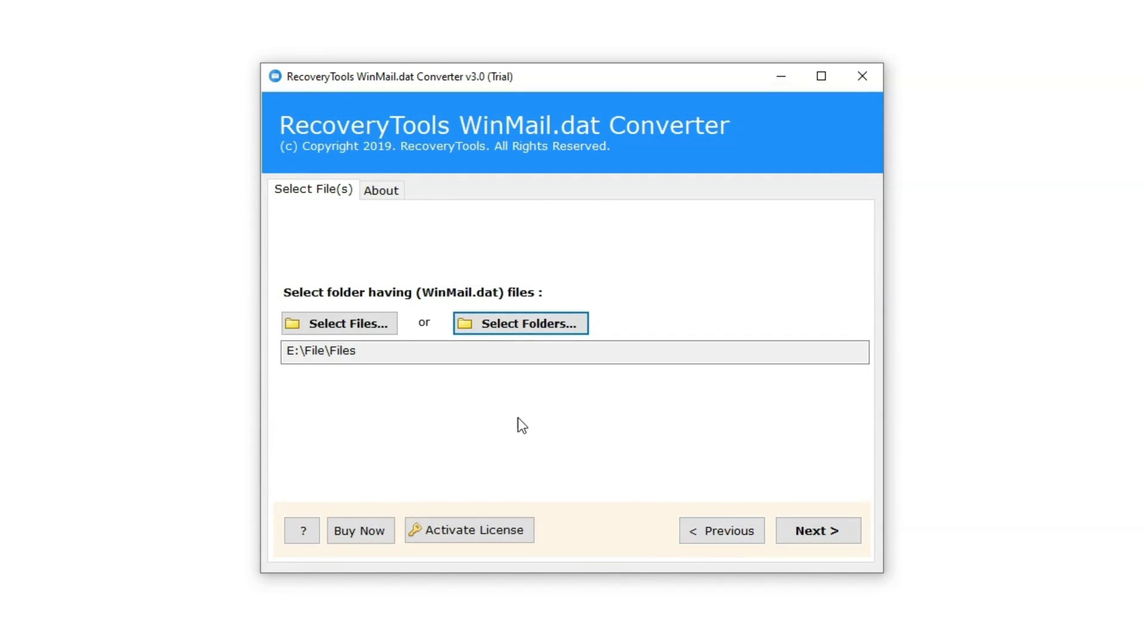
Add the winmail-1 through winmail-5 .dat files from E:\File\Files as input
click(335, 319)
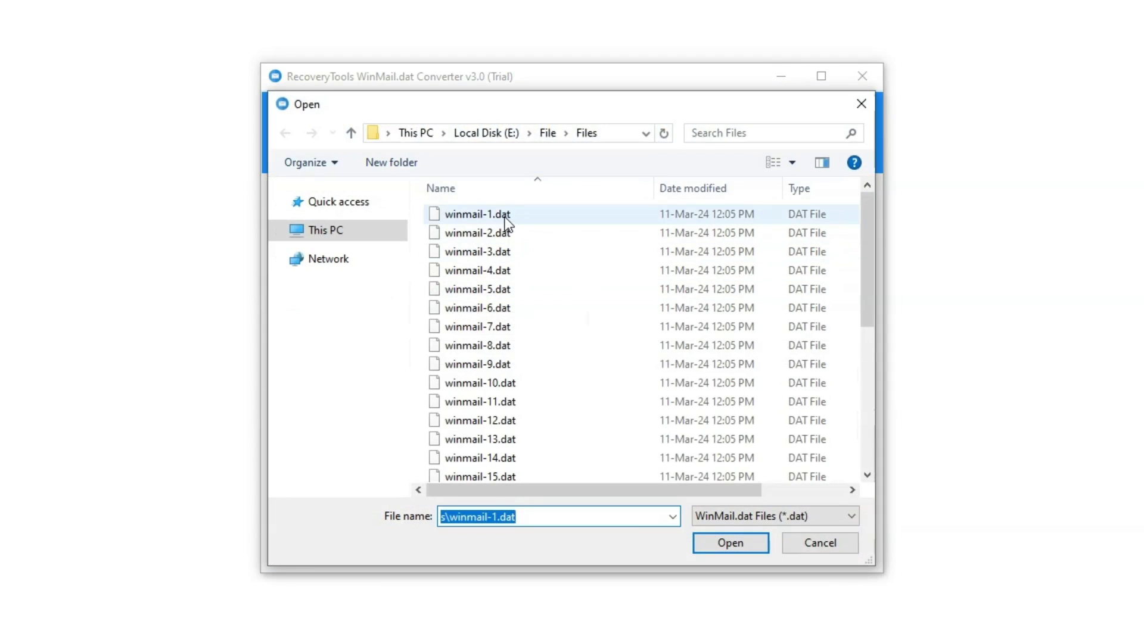
click(511, 214)
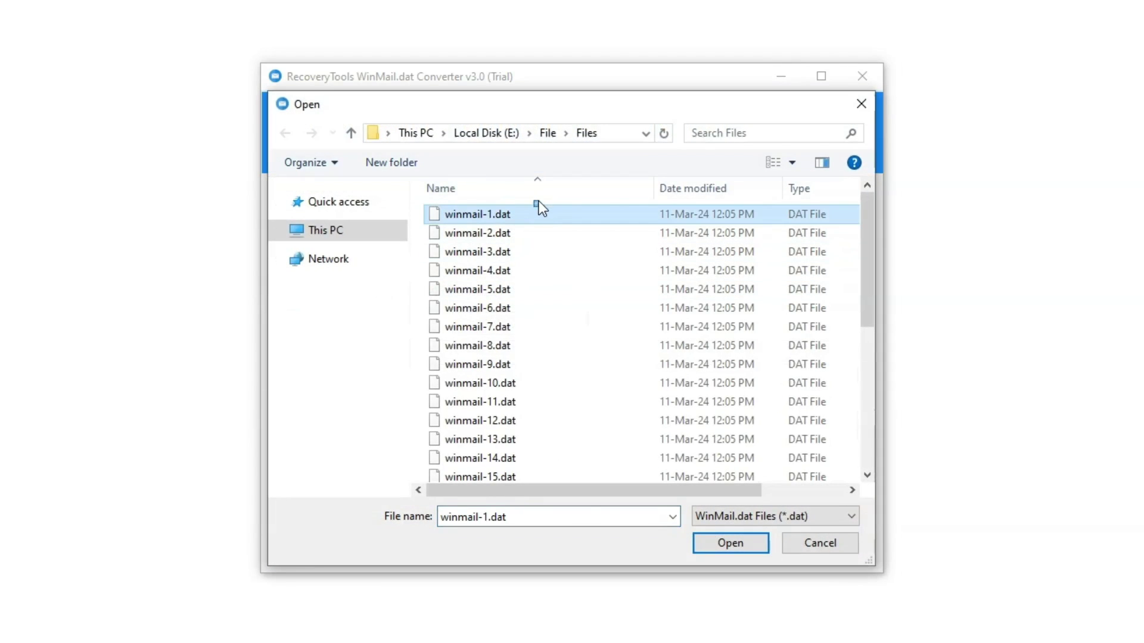
mouse_move(539, 202)
mouse_down()
mouse_move(484, 412)
mouse_move(480, 522)
mouse_up()
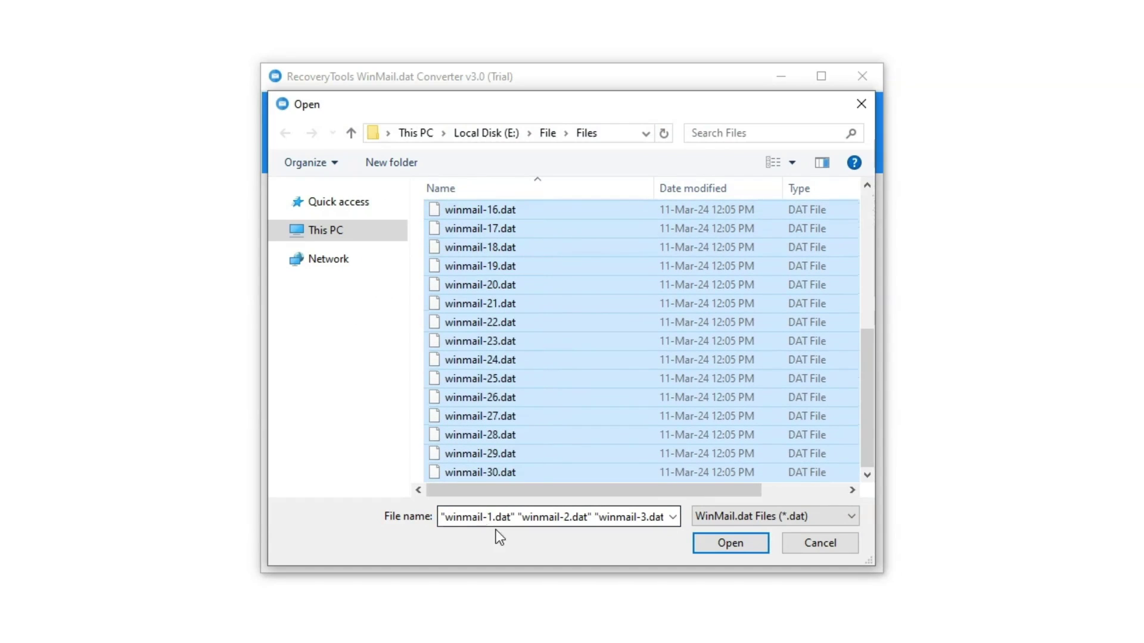
click(727, 543)
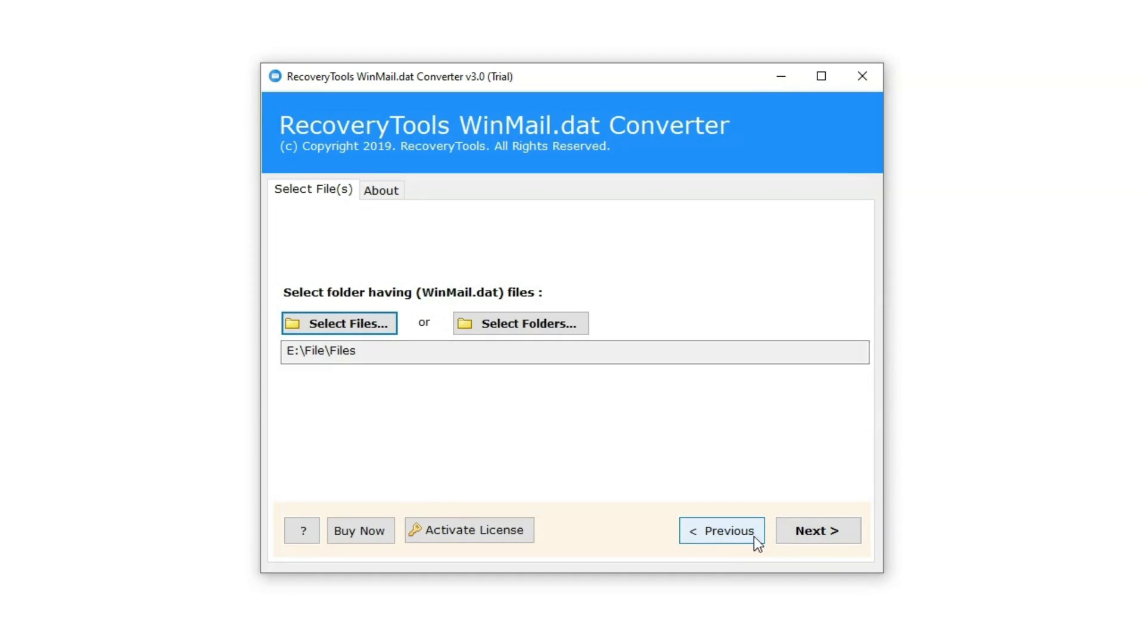
Tick the E:\File\Files folder so all five winmail files are checked
click(807, 530)
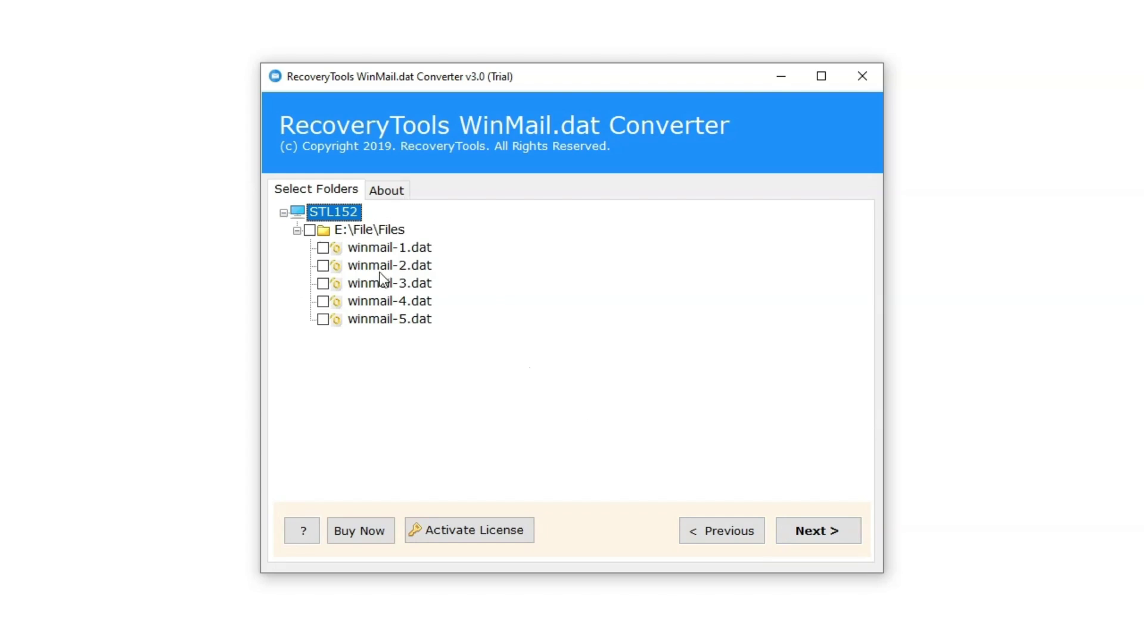
click(309, 231)
Choose PDF from the Select Saving Option list as the output format
click(834, 530)
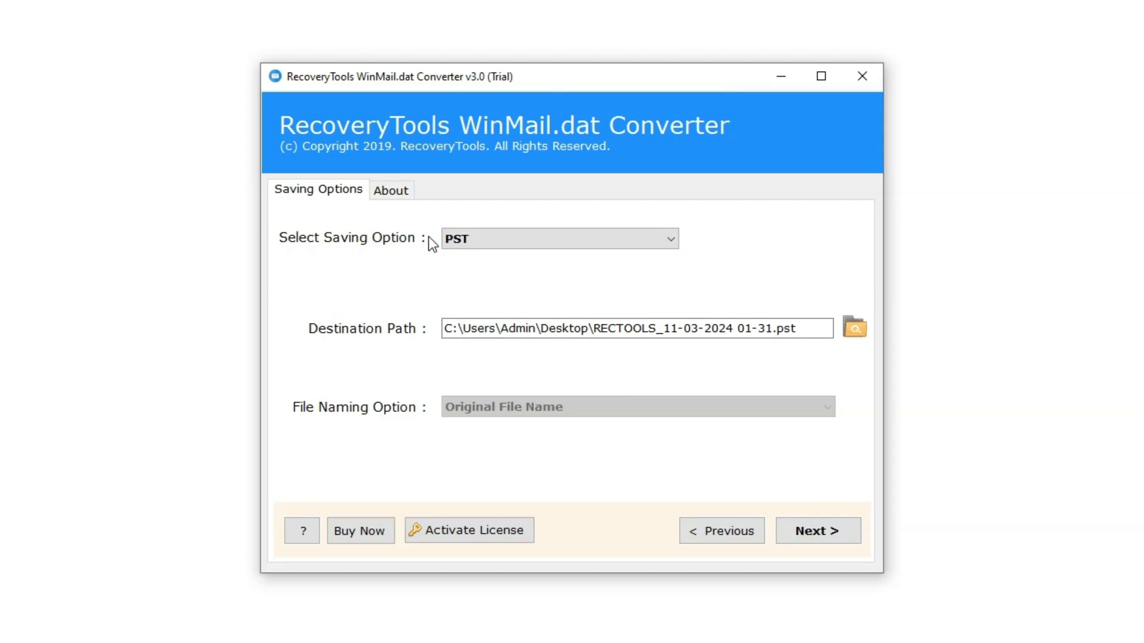
click(496, 237)
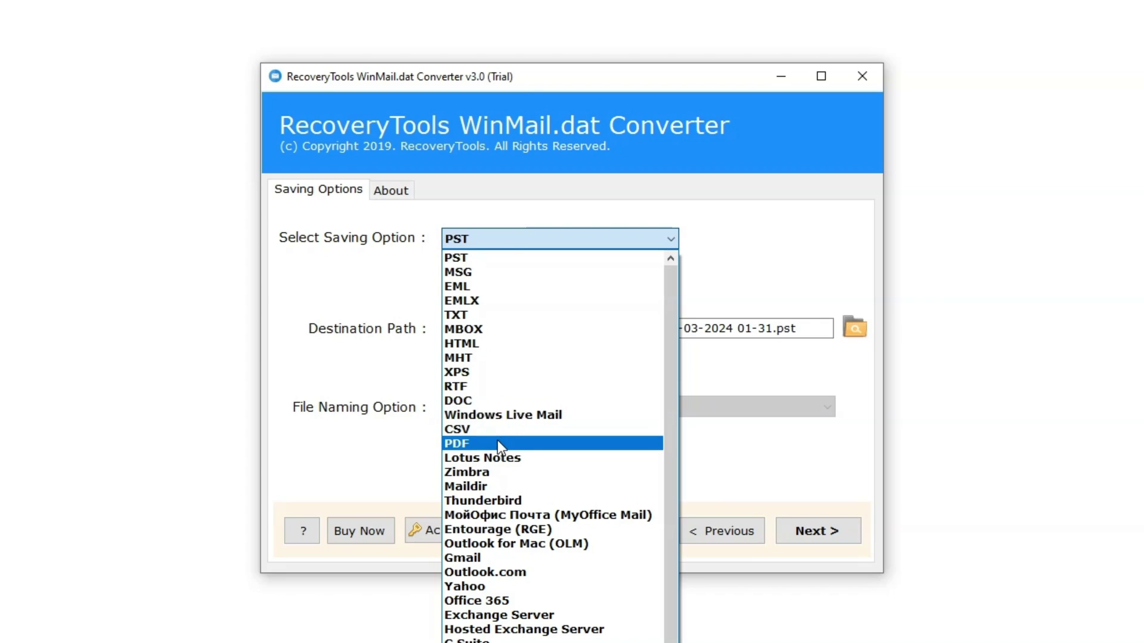
click(498, 444)
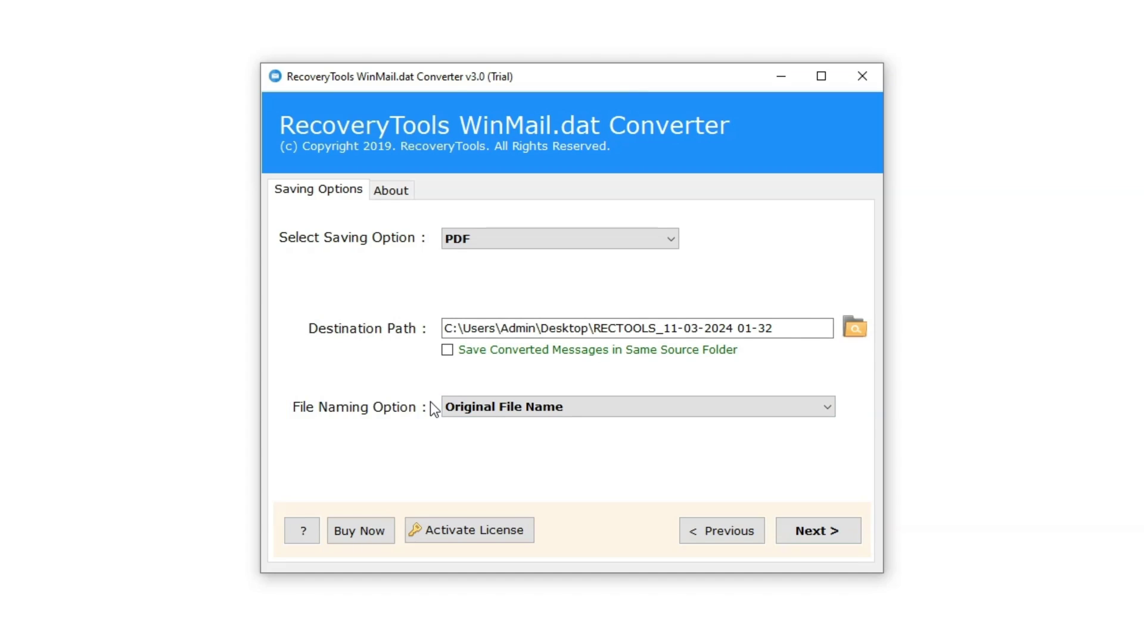
Keep Original File Name as the naming option and start the PDF conversion
click(573, 405)
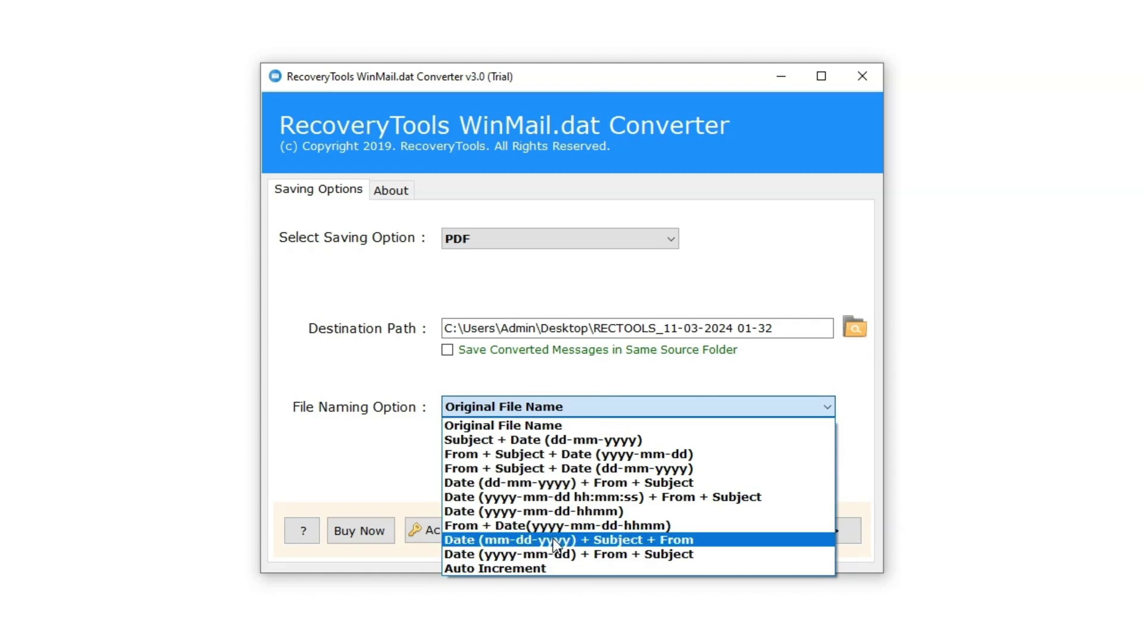
click(553, 424)
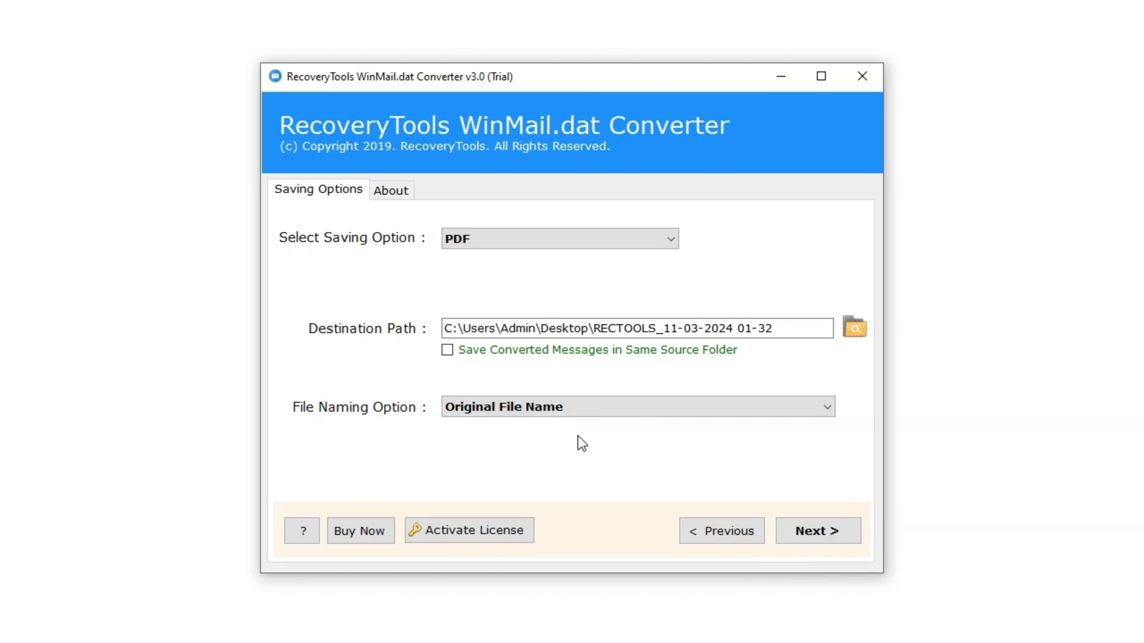
click(820, 527)
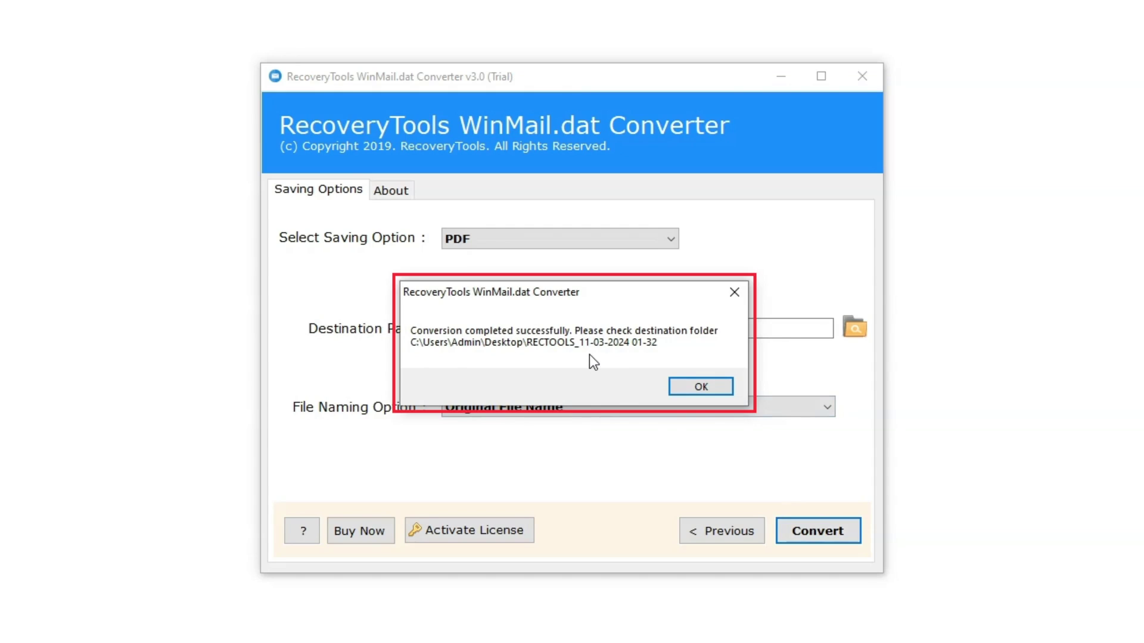
Dismiss the Conversion completed message and the trial edition notice with OK
click(699, 388)
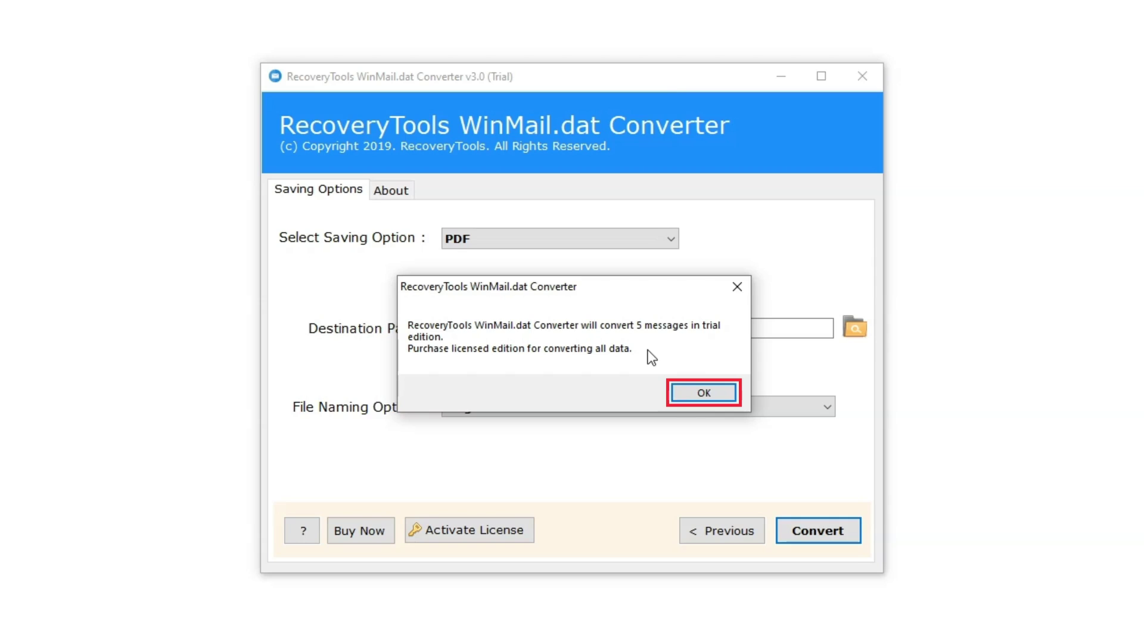
click(688, 390)
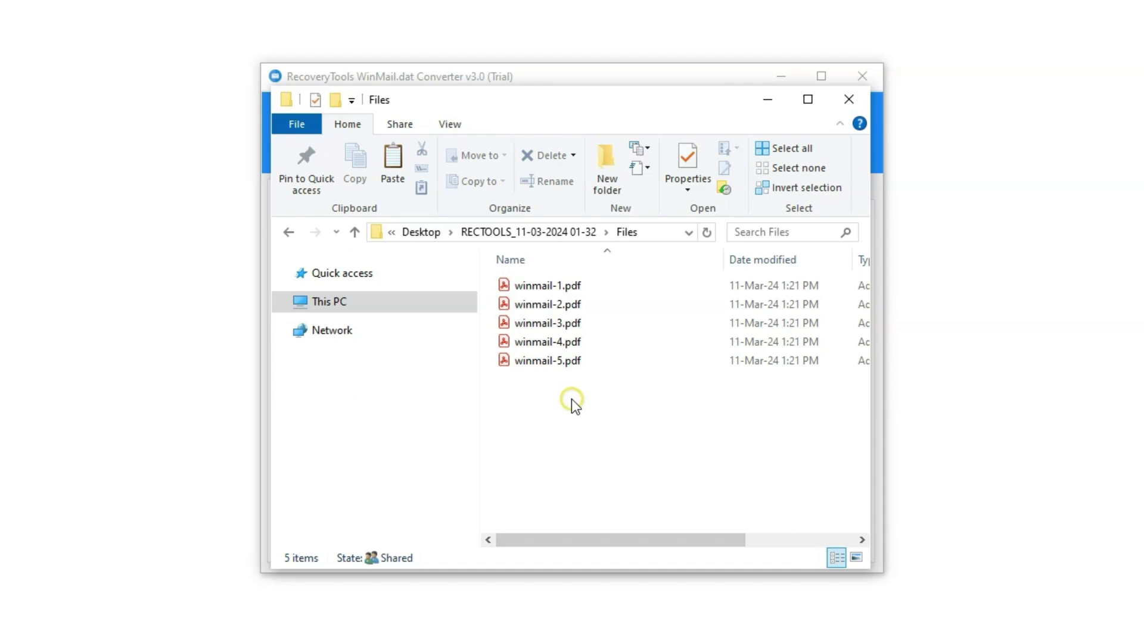
click(546, 287)
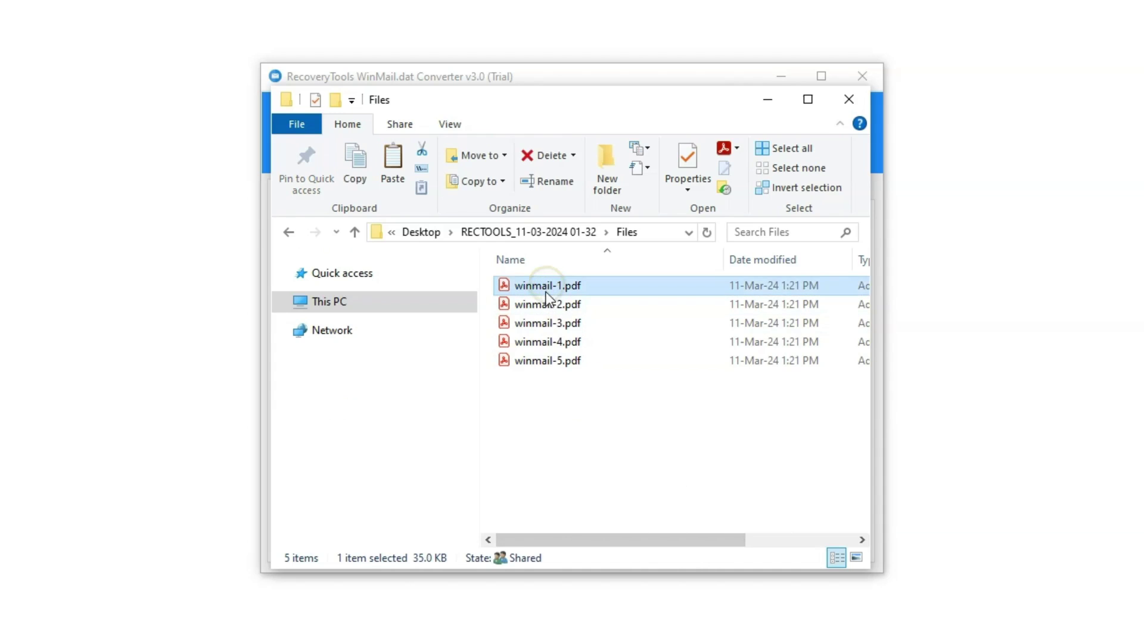
click(546, 302)
click(548, 324)
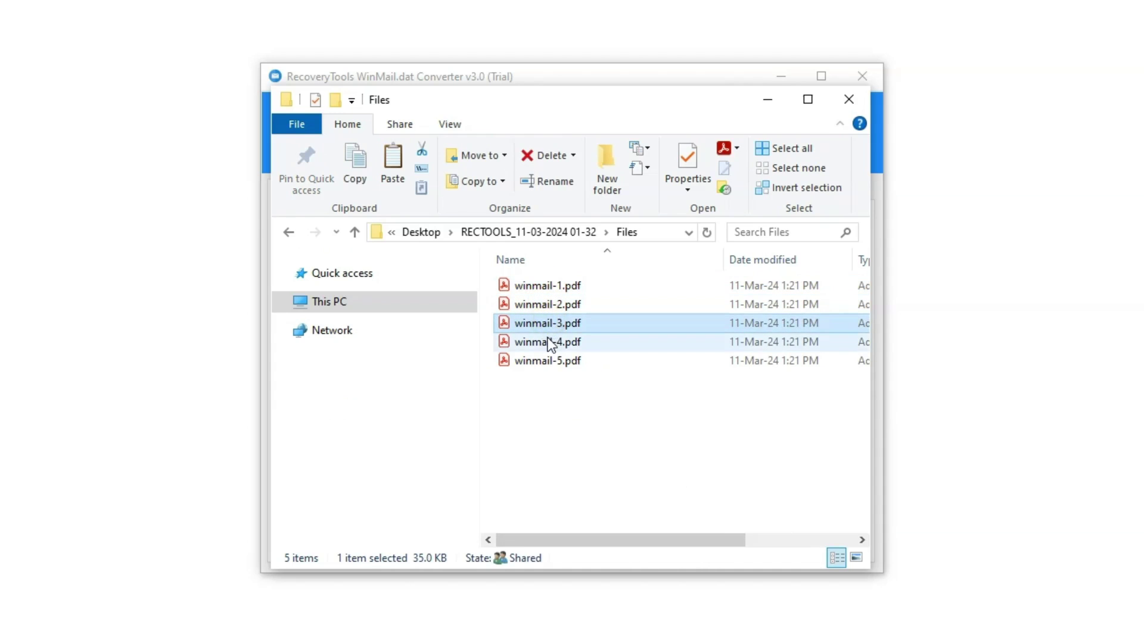
click(549, 343)
click(556, 397)
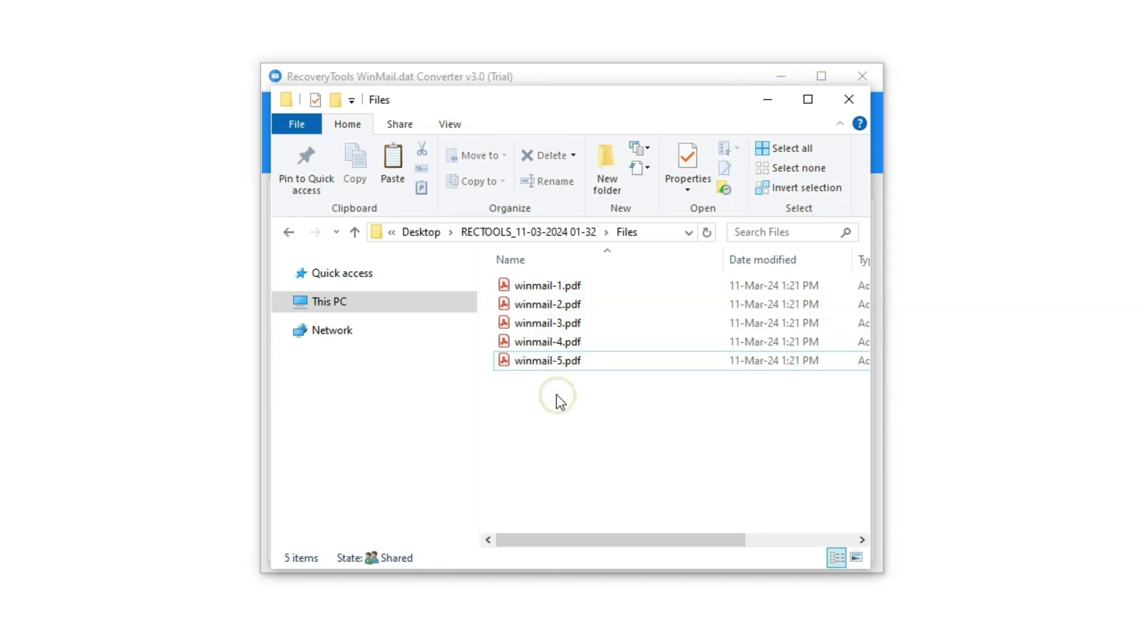